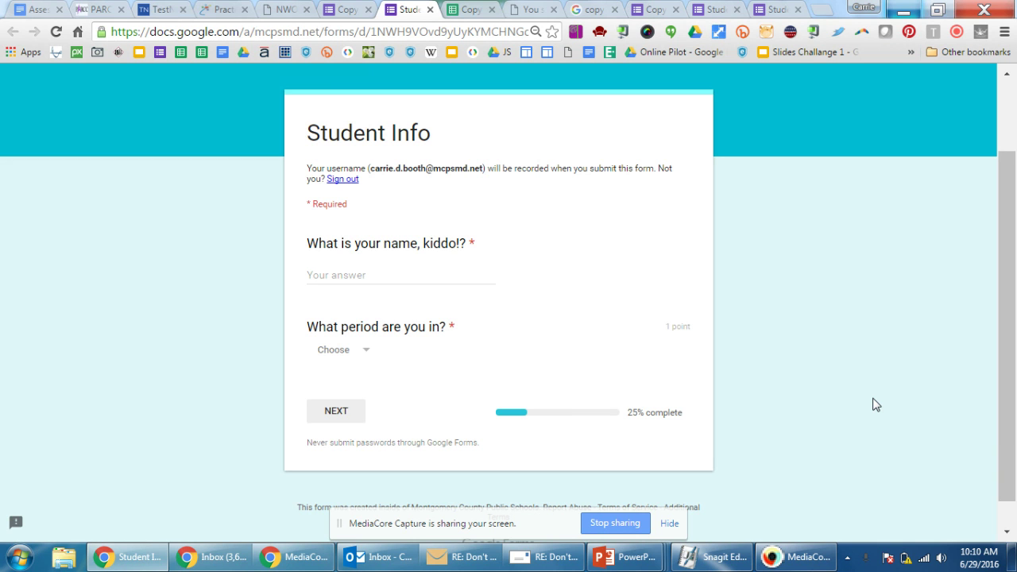
Open the Student Info form for editing and set its link sharing so anyone at Montgomery County Public Schools with the link can edit
click(1012, 127)
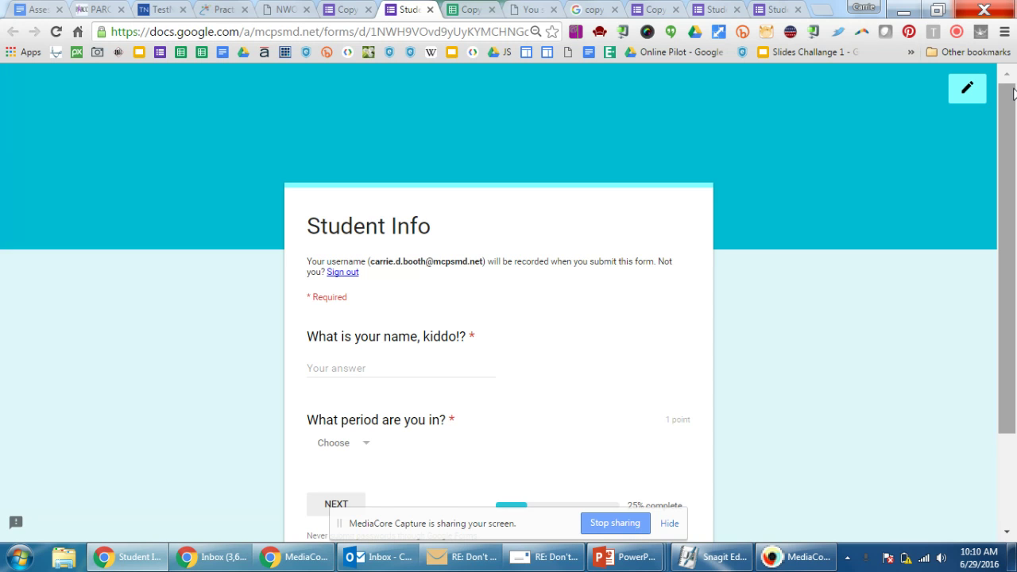
click(965, 92)
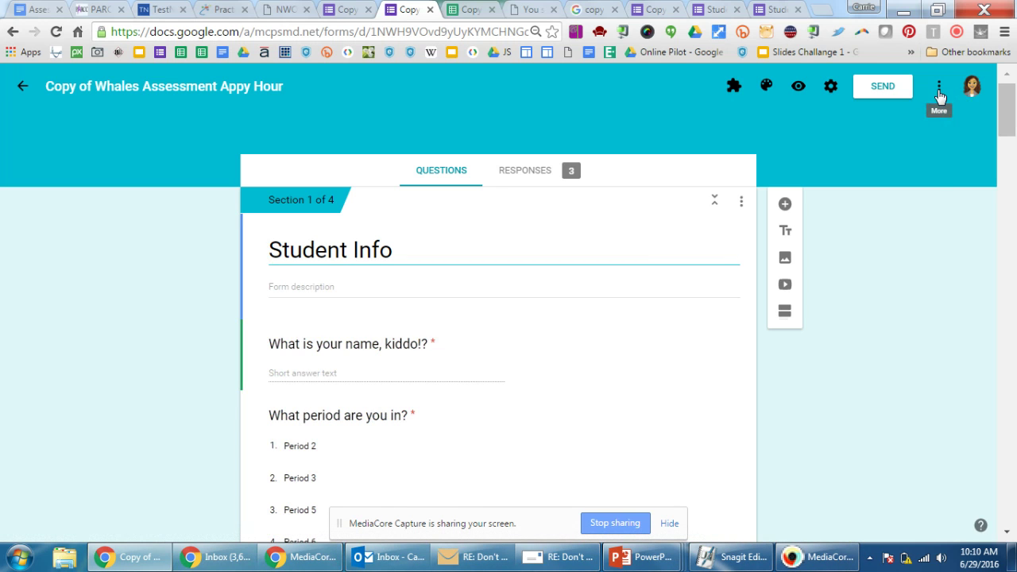
click(940, 93)
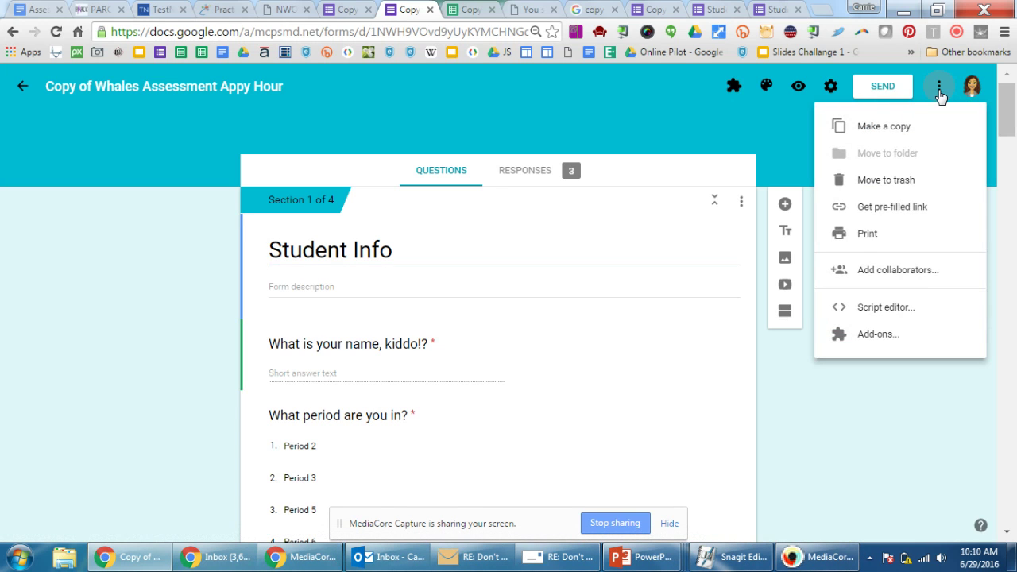
click(900, 271)
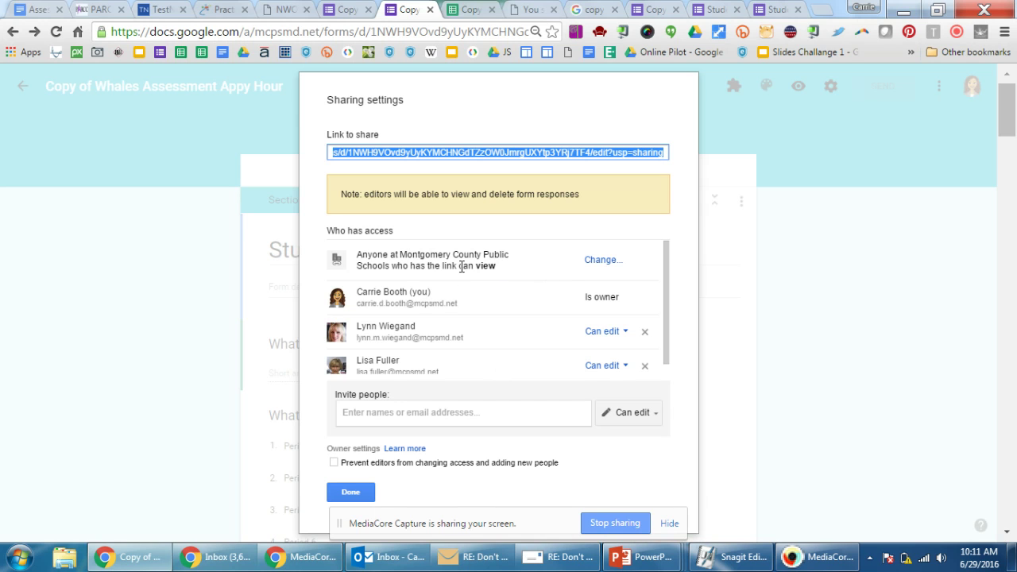
click(604, 264)
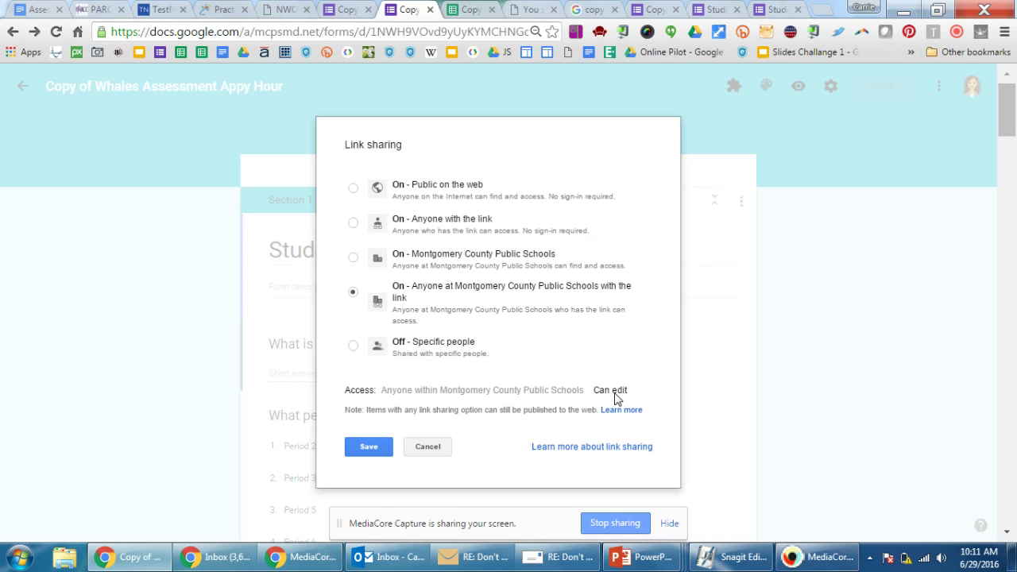
click(381, 449)
click(350, 493)
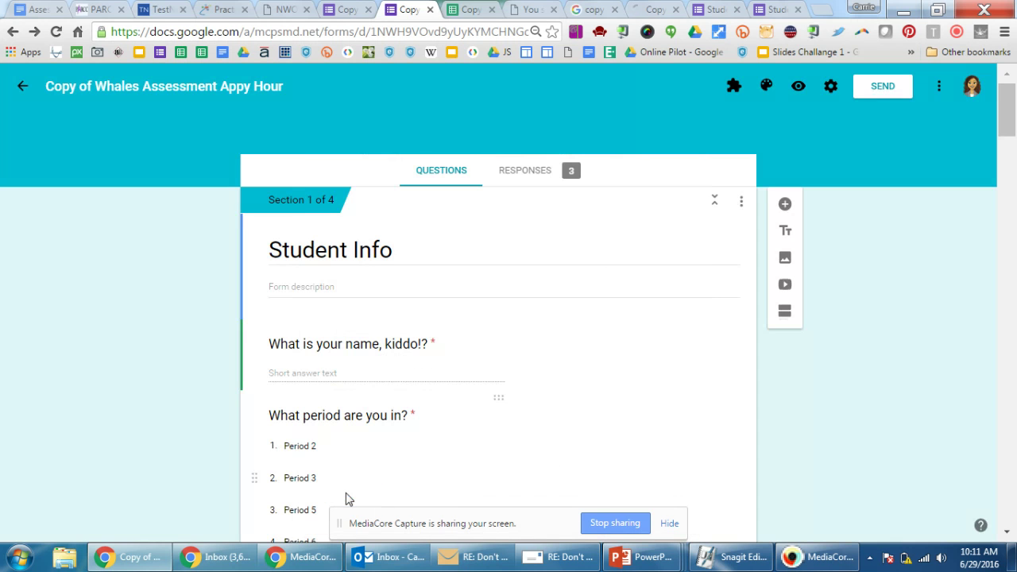
click(938, 90)
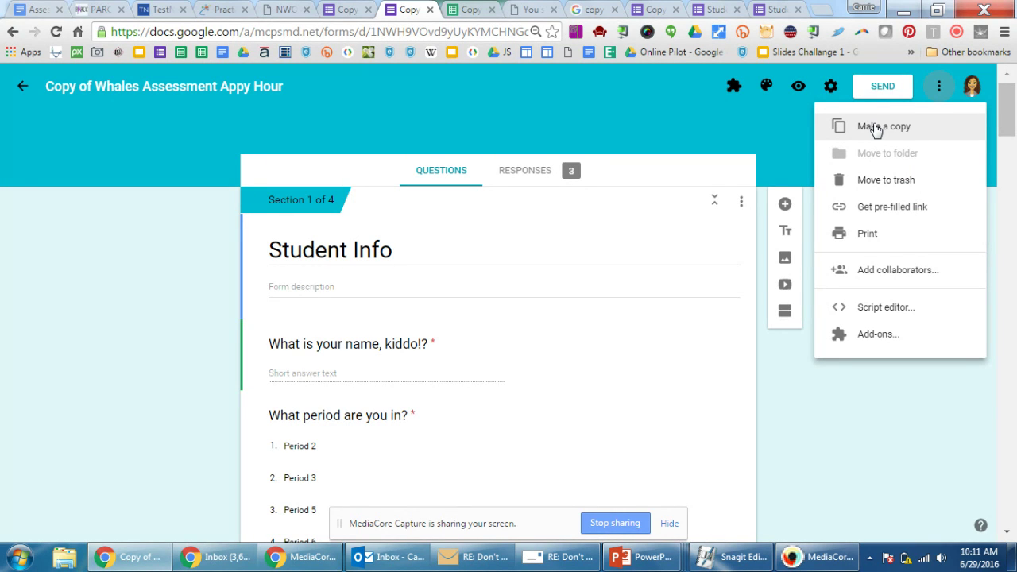
click(383, 338)
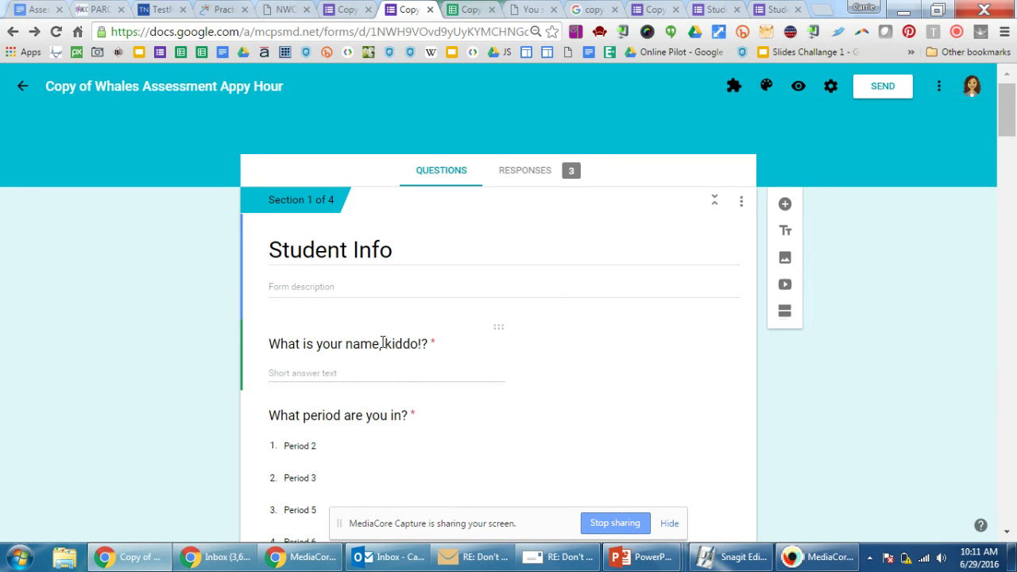
Shorten the first question's text to "What is your name"
click(389, 342)
click(415, 350)
double_click(397, 350)
key(BackSpace)
key(BackSpace)
key(BackSpace)
key(Delete)
key(Delete)
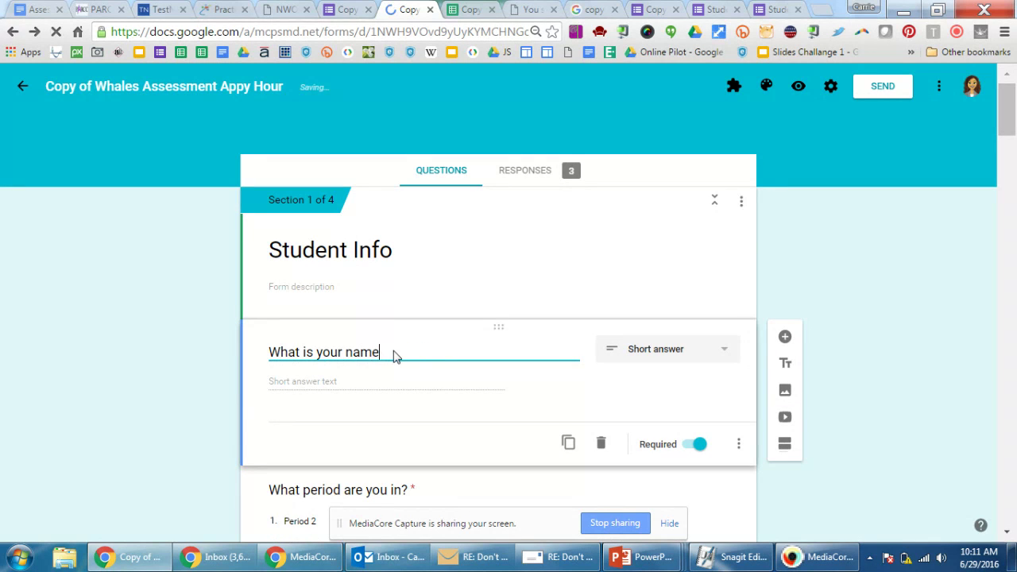
click(946, 359)
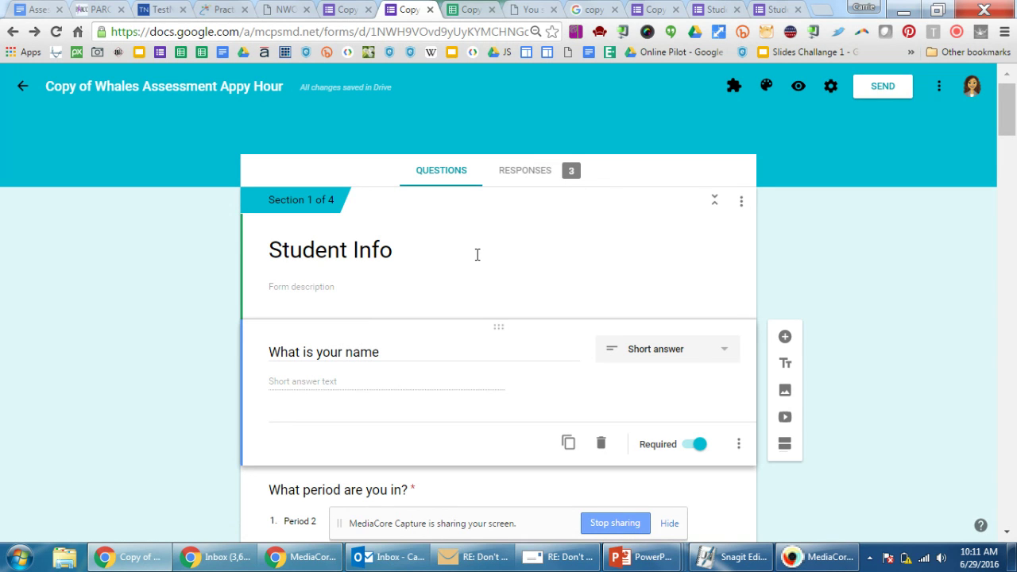
Widen the browser's address field to show the form's complete URL
click(408, 32)
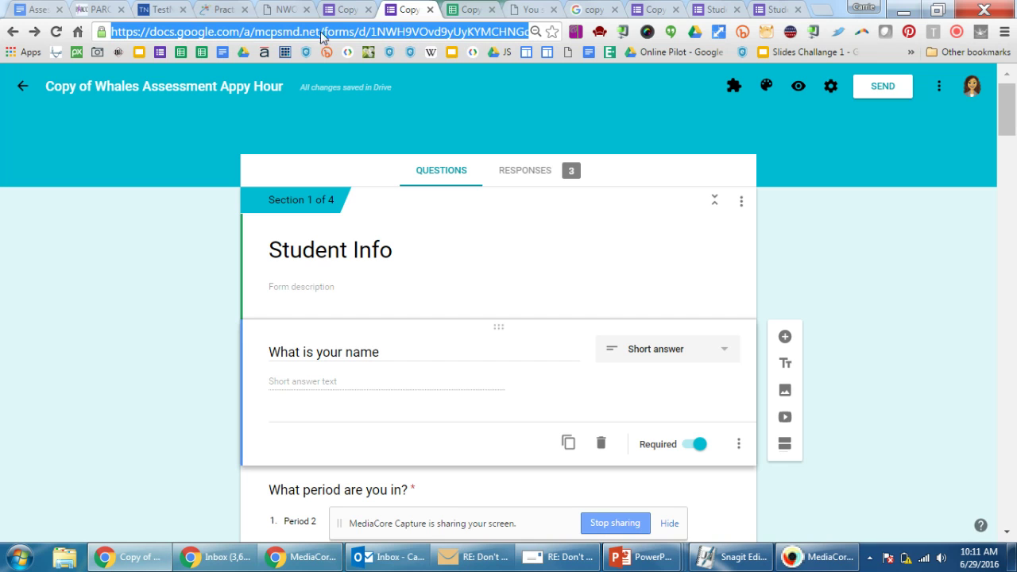
drag(563, 36, 895, 37)
click(726, 31)
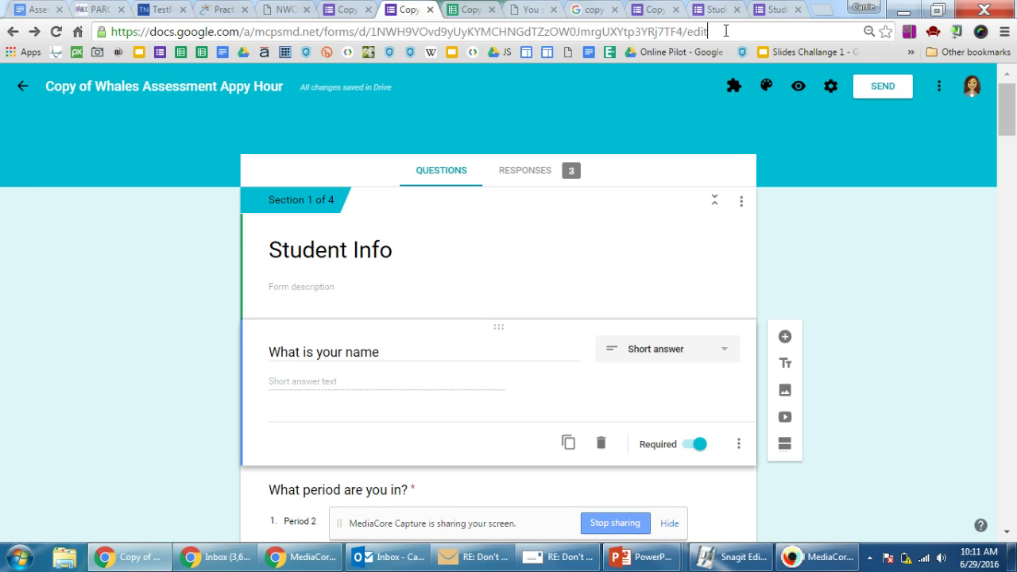
Preview the form and compare the ID and ending of its live URL with those of the editing URL
click(347, 9)
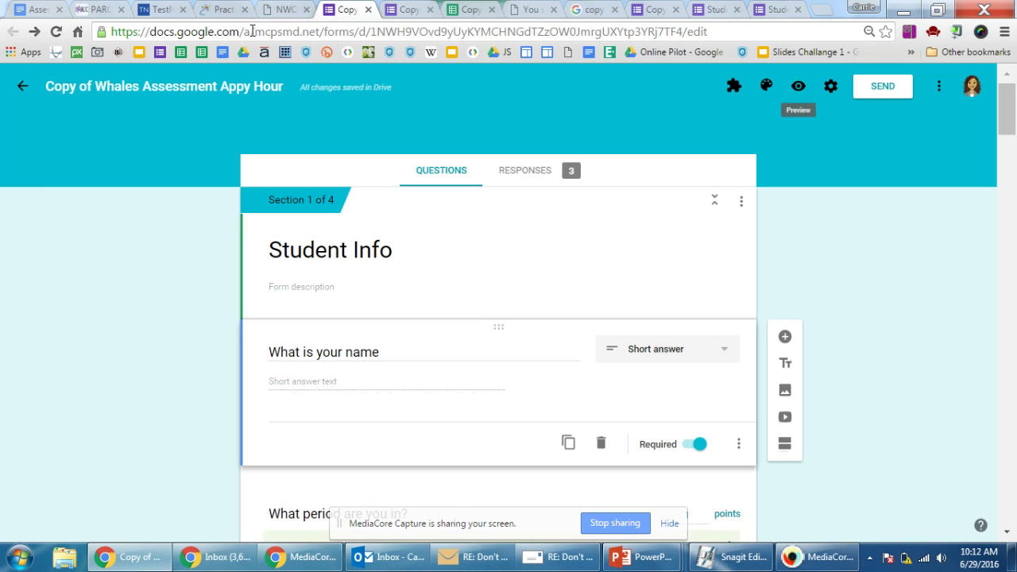
click(794, 89)
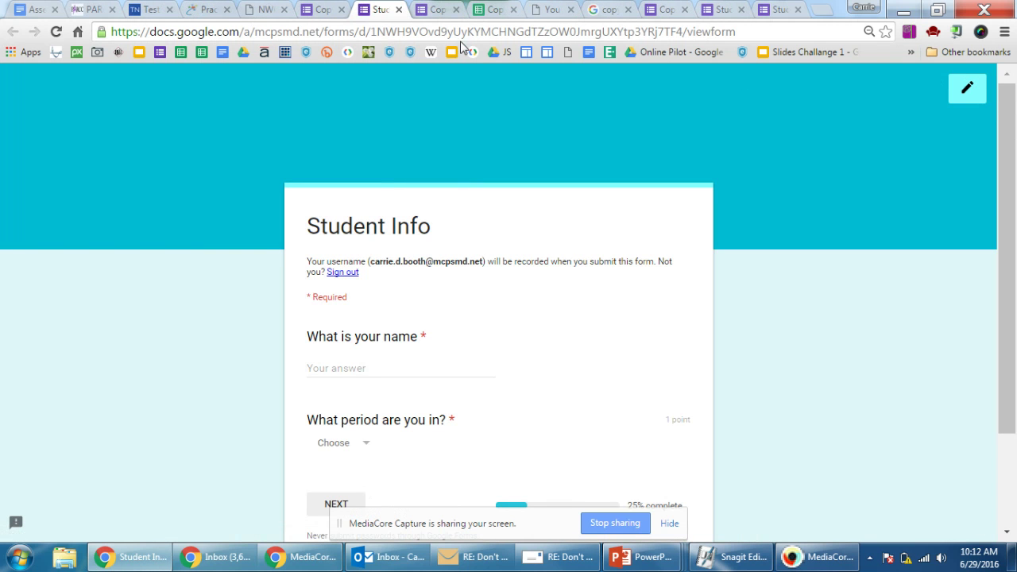
click(754, 33)
click(754, 33)
click(434, 9)
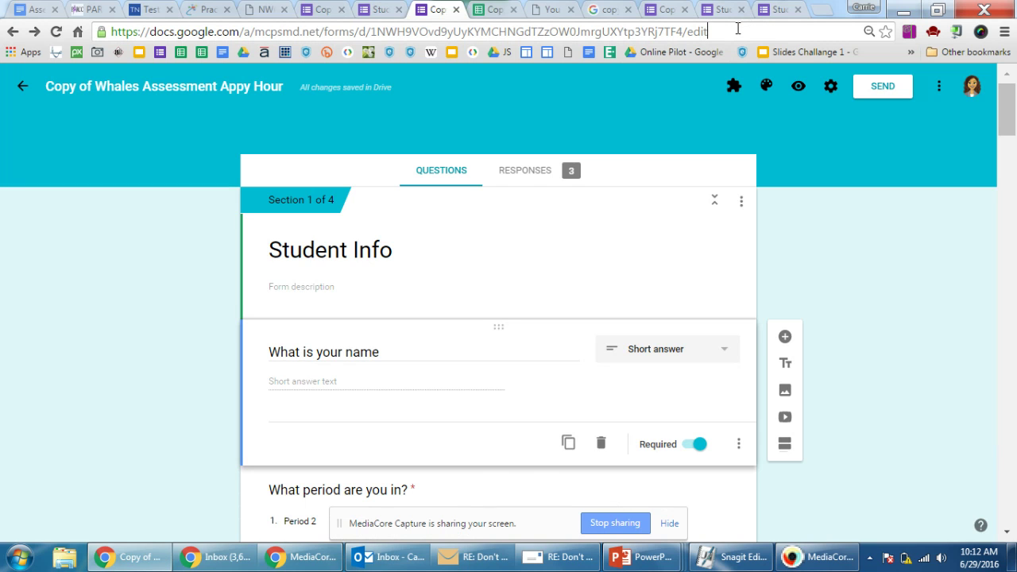
click(372, 8)
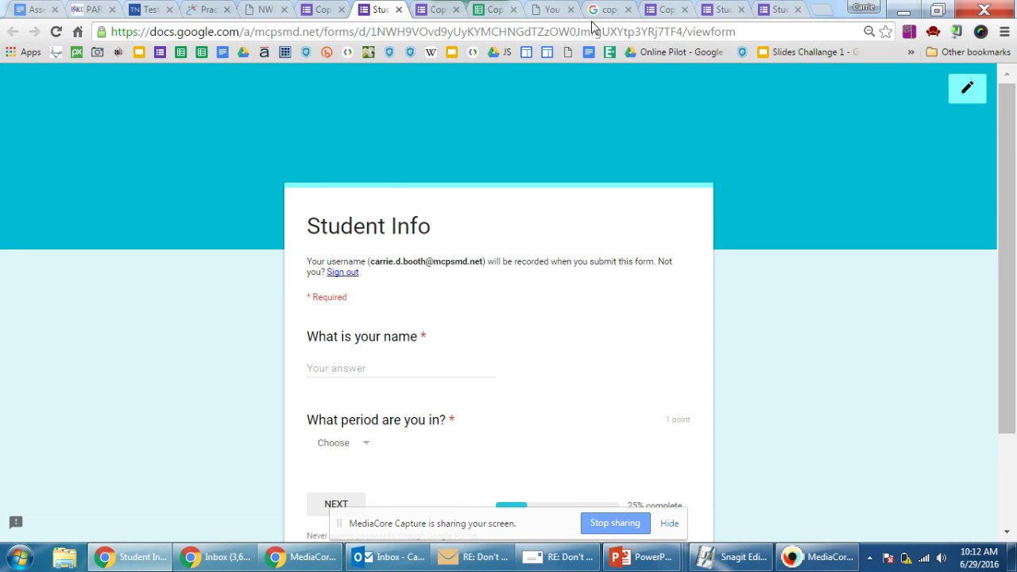
drag(683, 32, 372, 32)
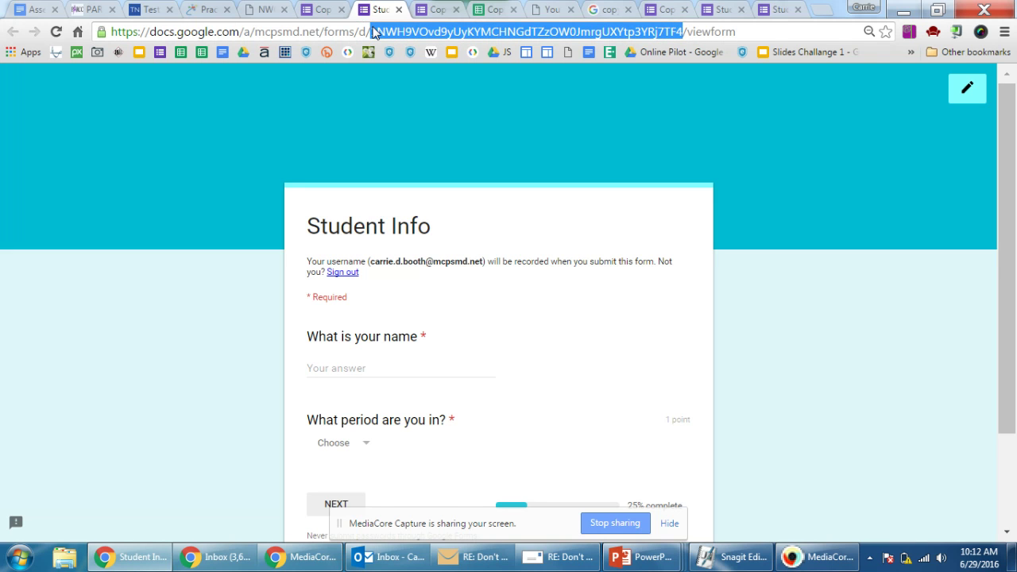
click(432, 9)
drag(682, 32, 370, 38)
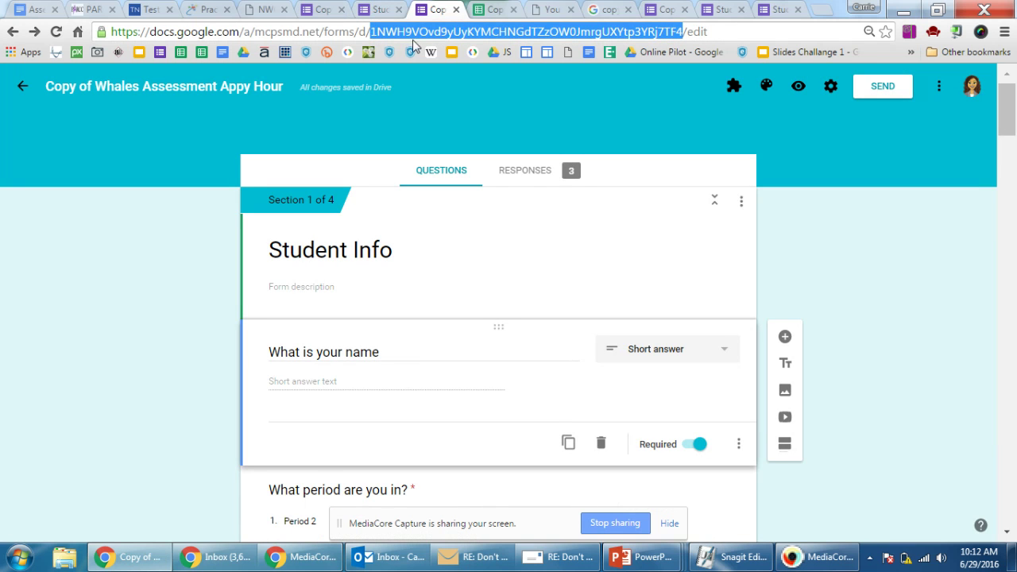
Replace "edit" at the end of the form's editing URL with "copy" and copy the complete address
click(738, 32)
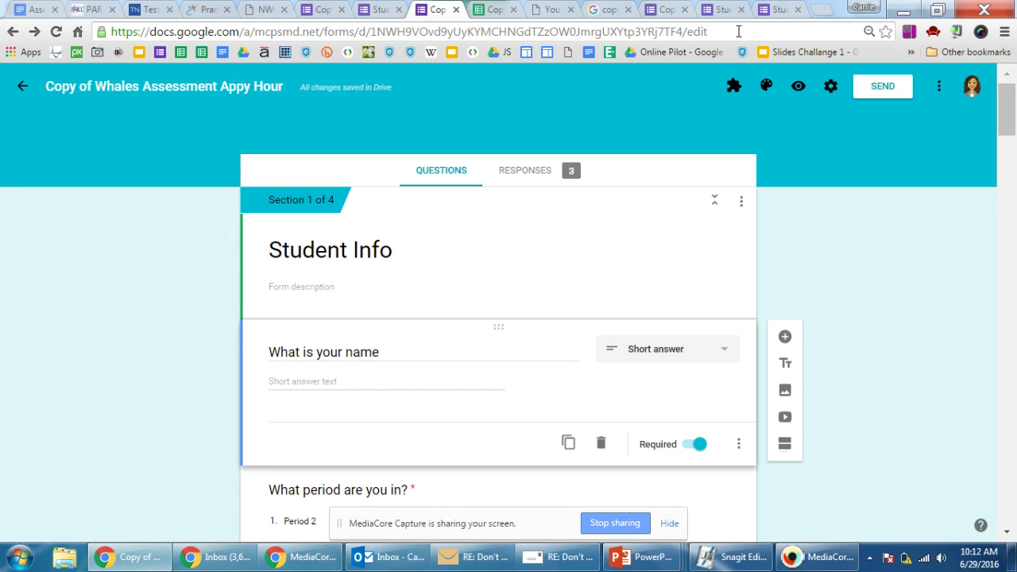
key(BackSpace)
key(BackSpace)
key(BackSpace)
key(BackSpace)
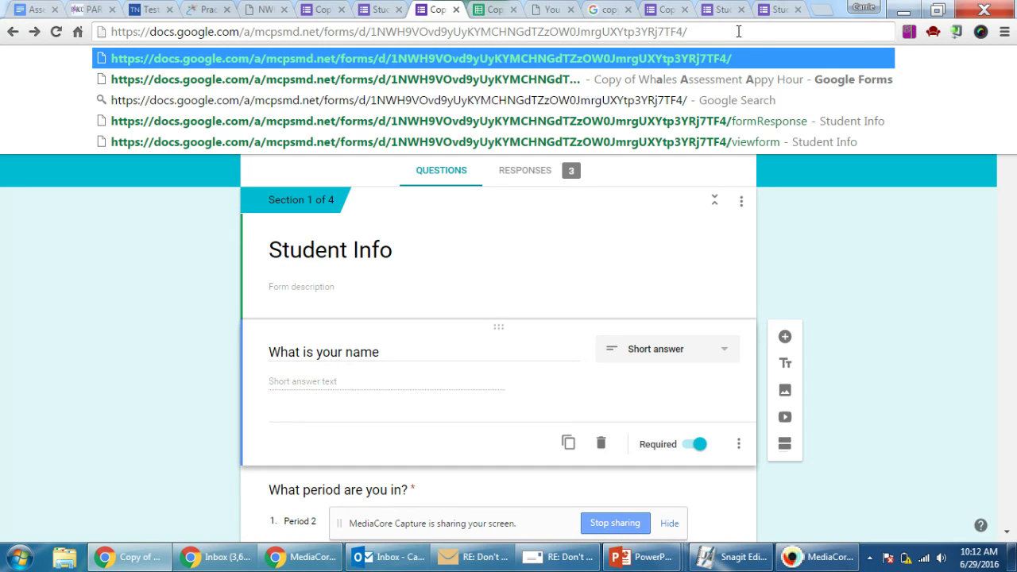
text(copy)
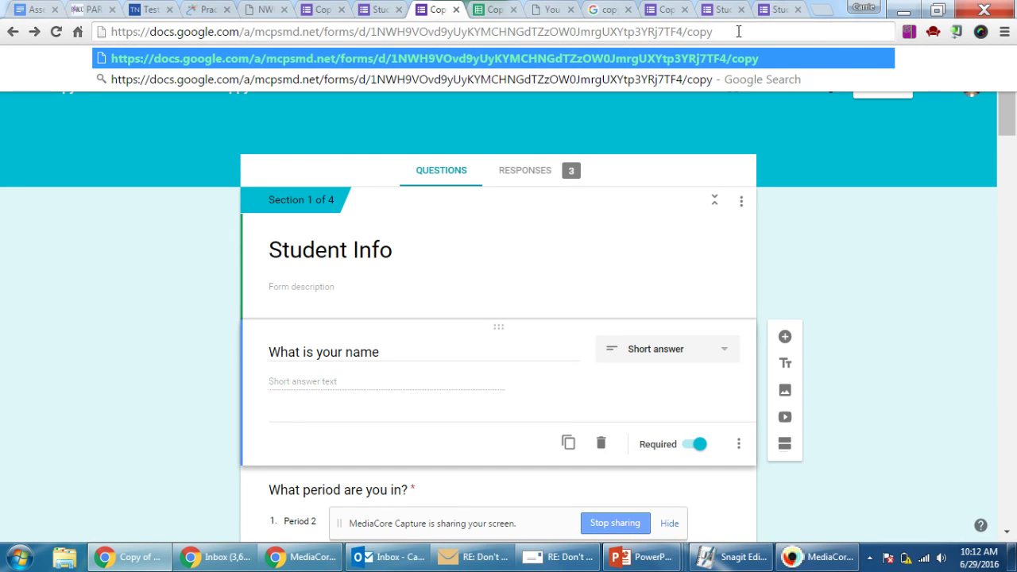
key(ctrl+a)
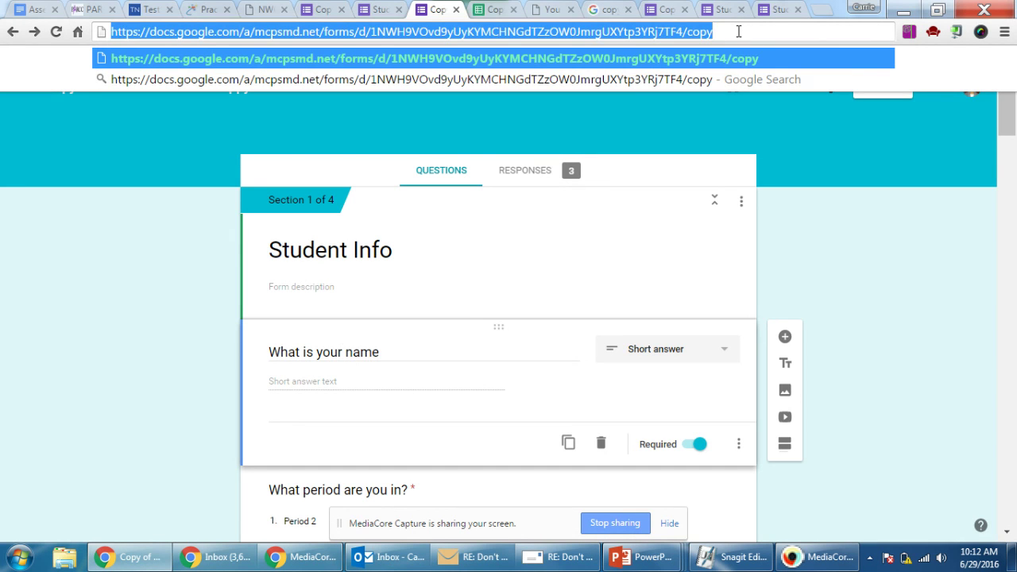
right_click(626, 29)
click(655, 80)
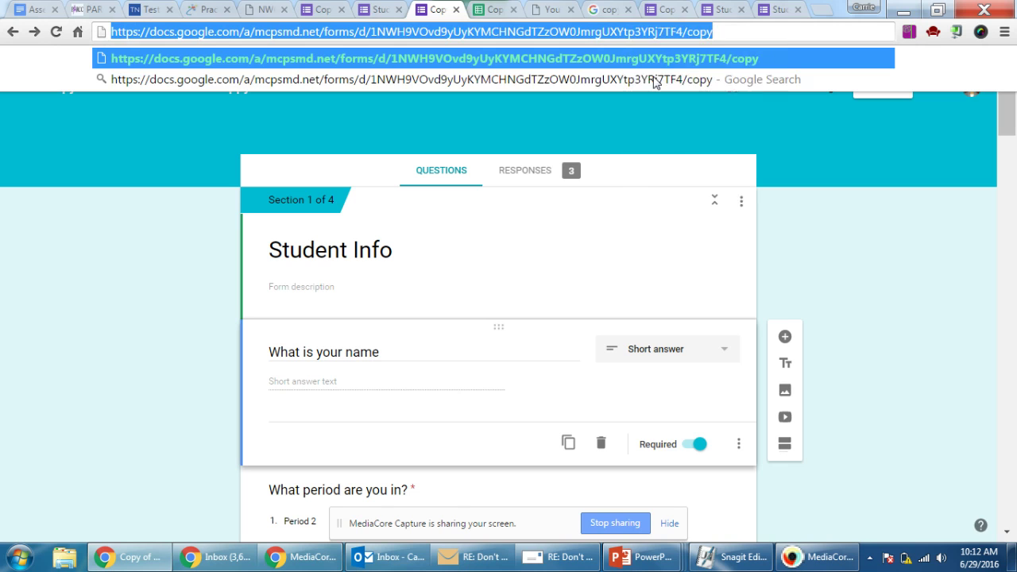
Load the form URL ending in "copy" and make a copy of the Student Info form
click(735, 35)
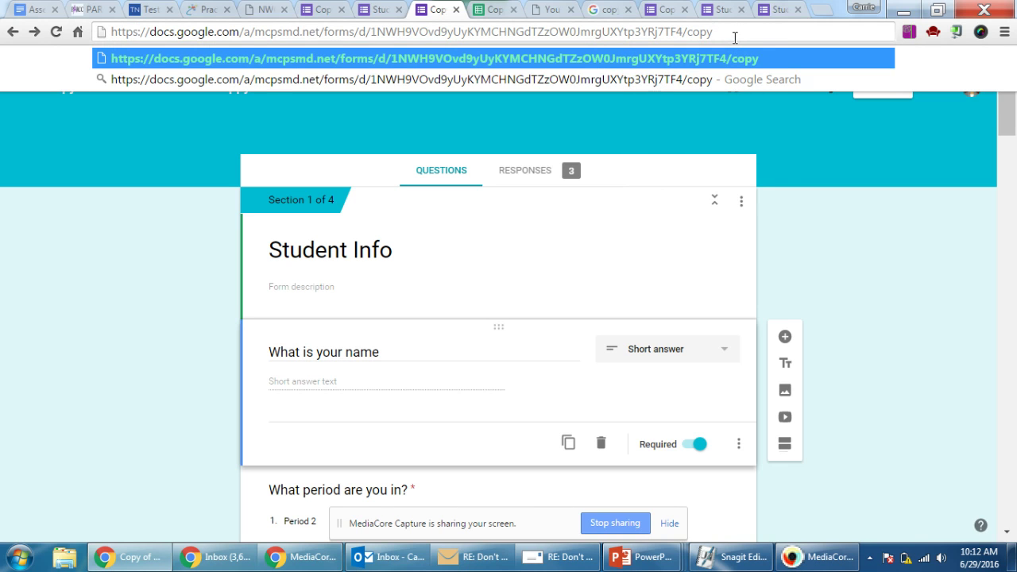
text(copy)
key(Return)
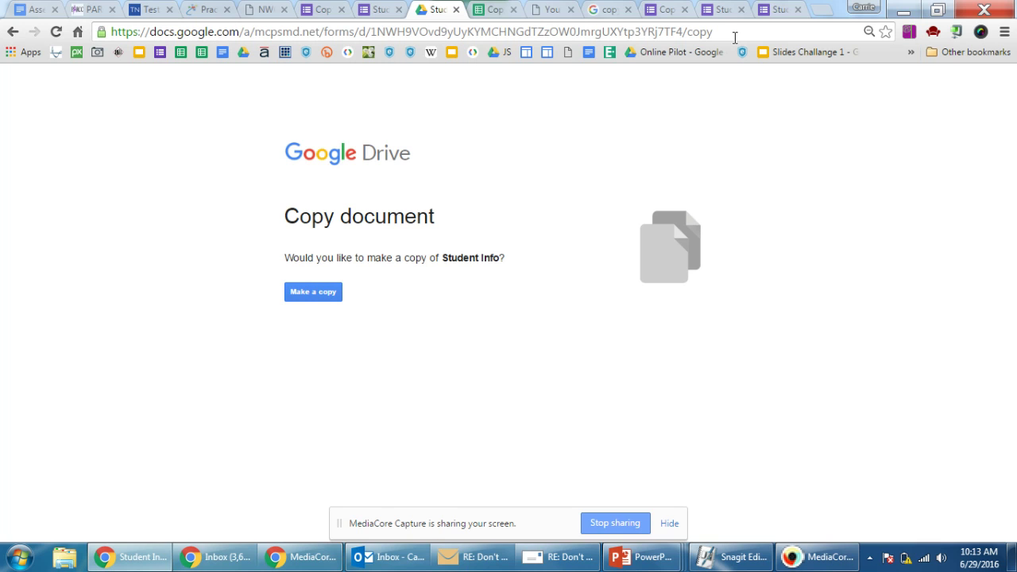
click(735, 37)
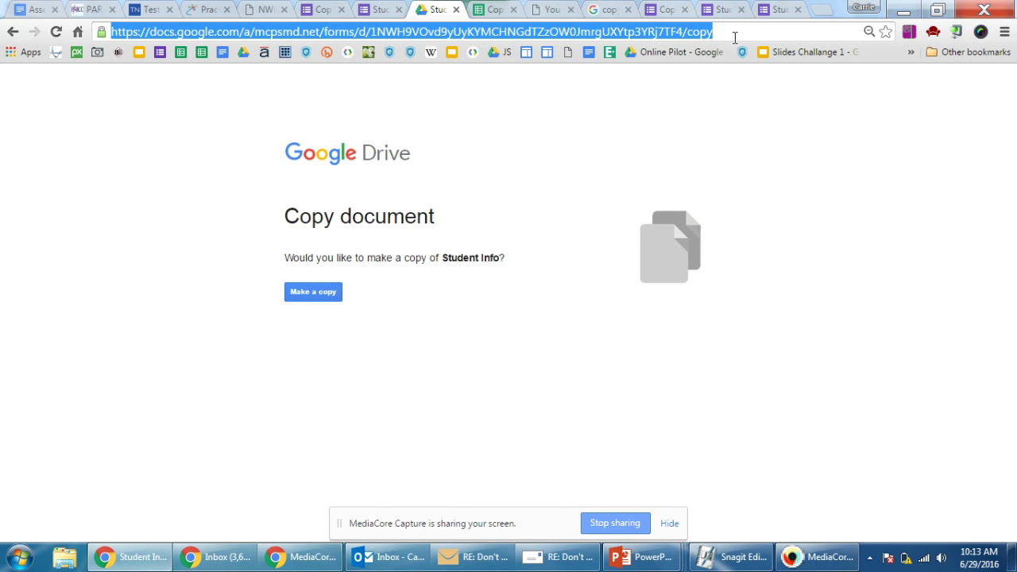
click(323, 298)
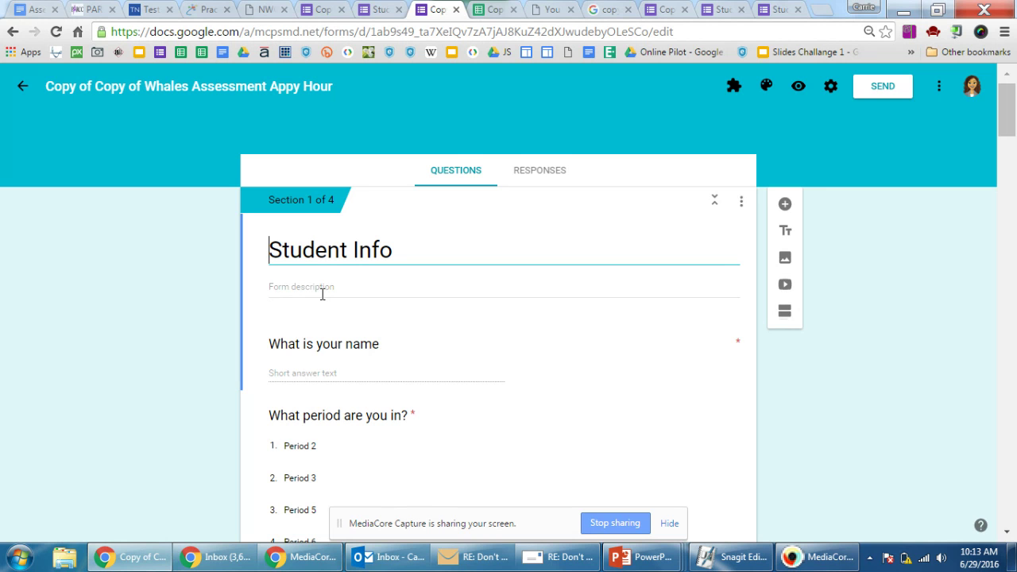
Set the new form copy's link sharing so anyone at Montgomery County Public Schools with the link can edit
click(939, 86)
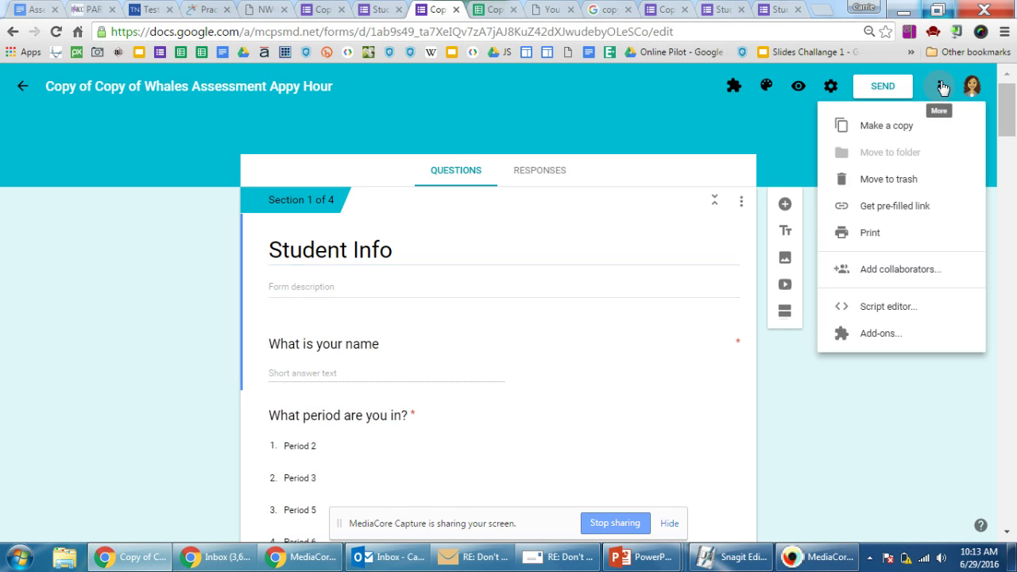
click(906, 278)
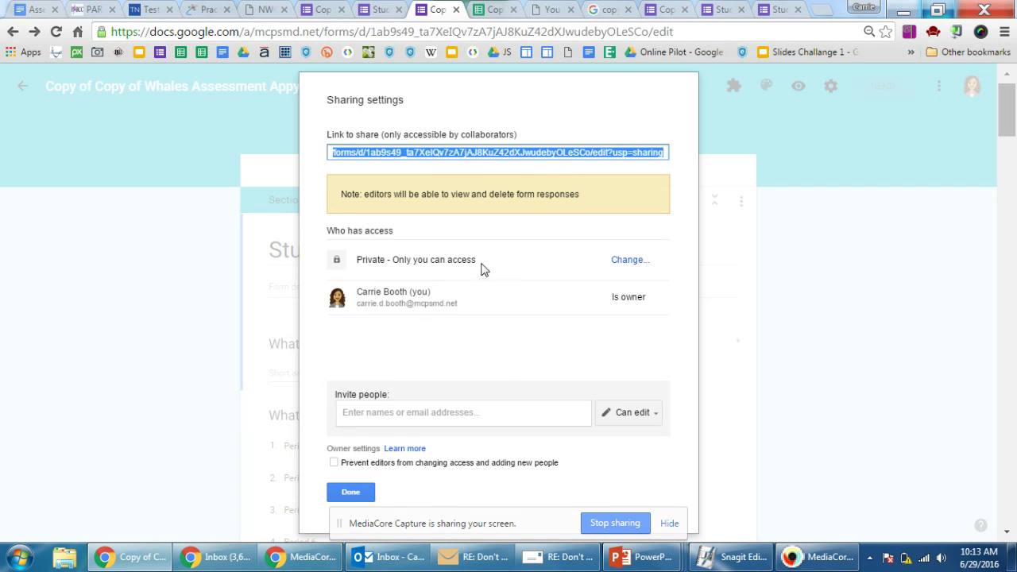
click(632, 263)
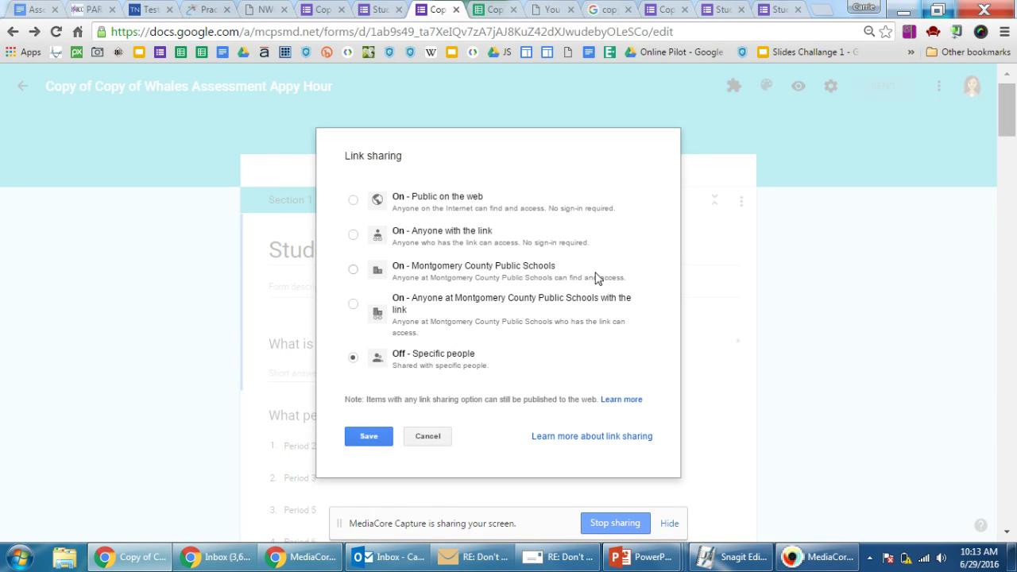
click(352, 307)
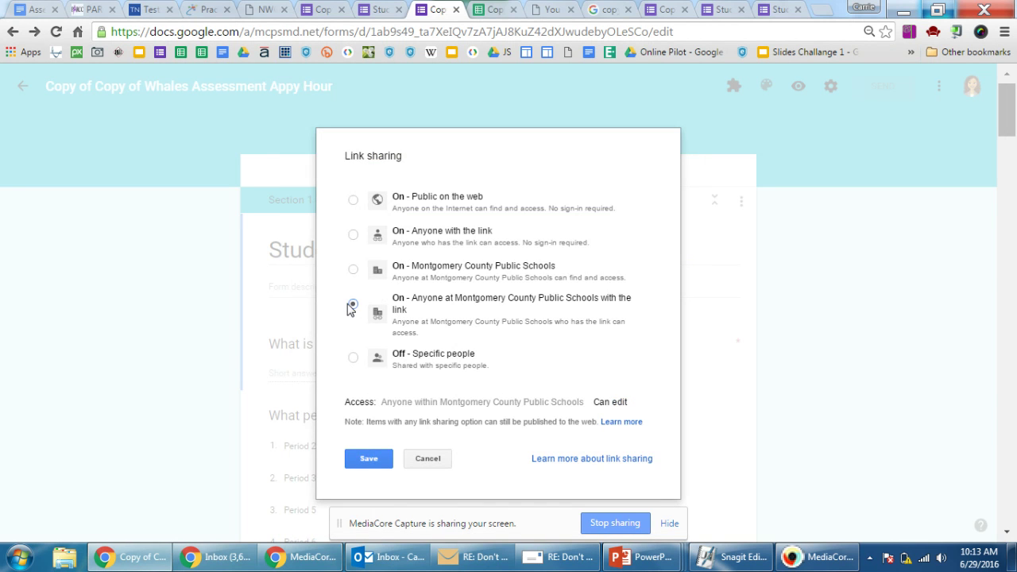
click(372, 459)
click(350, 492)
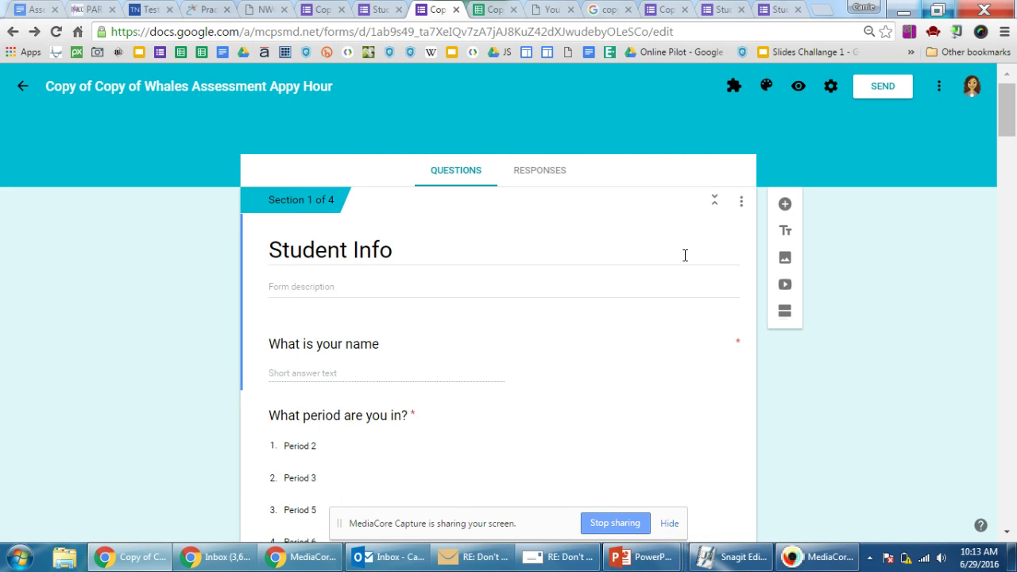
Change the ending of the new form's URL from "edit" to "copy" and load its copy page
click(365, 31)
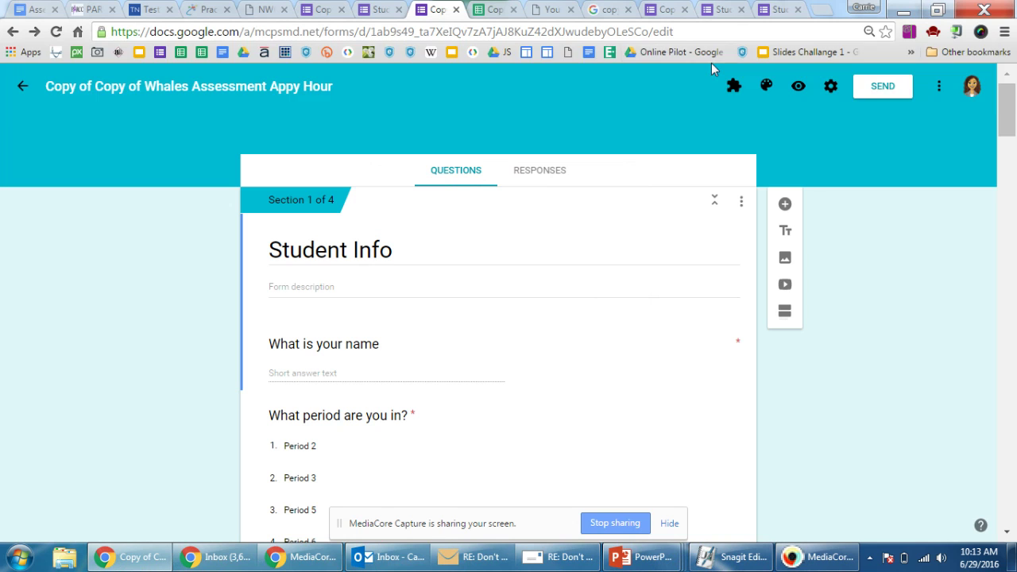
key(BackSpace)
key(BackSpace)
key(BackSpace)
key(BackSpace)
text(copy)
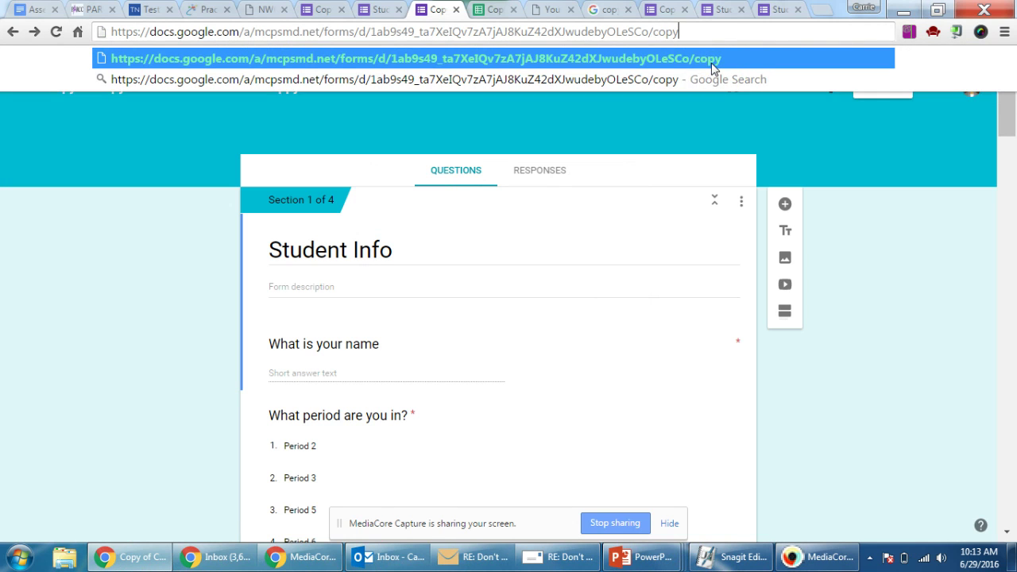
key(Return)
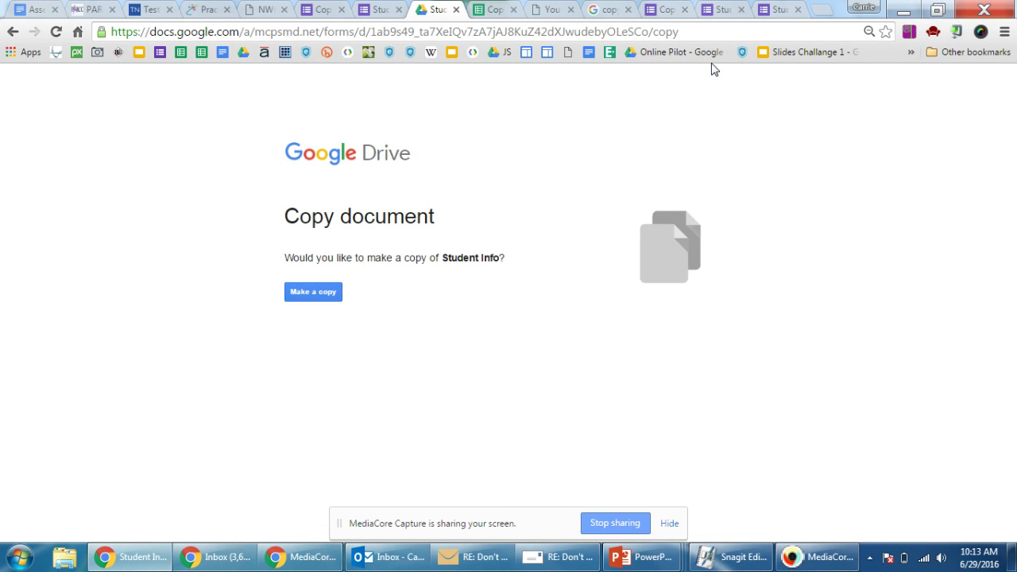